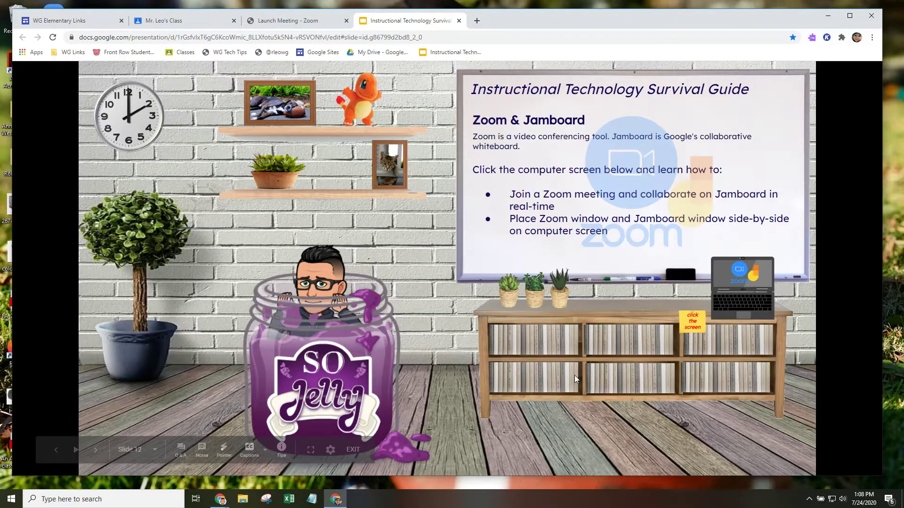
- Open the 'Jamboard and Zoom' assignment details from the class's Classwork list
click(162, 26)
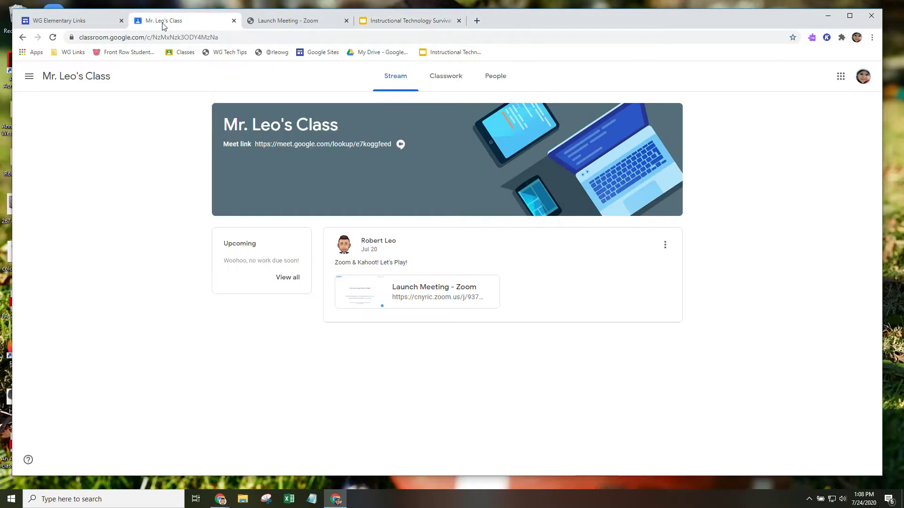
click(447, 79)
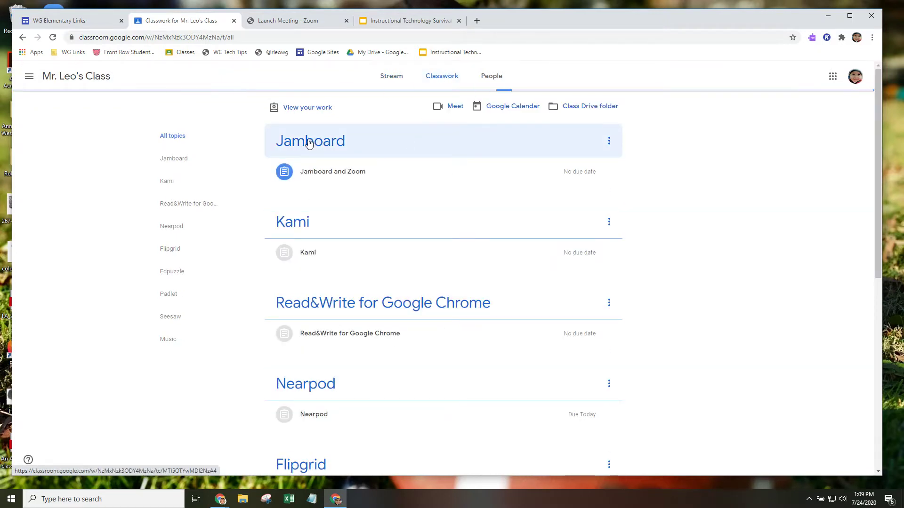
click(317, 180)
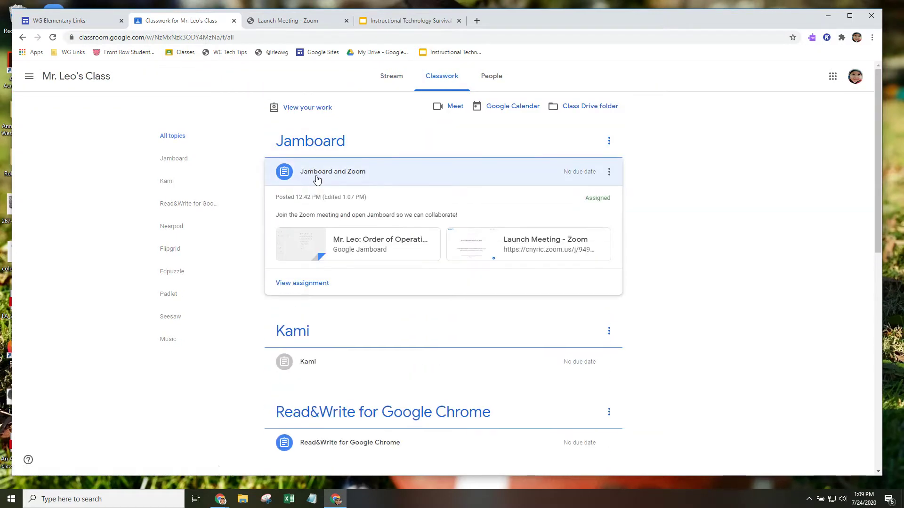
click(292, 286)
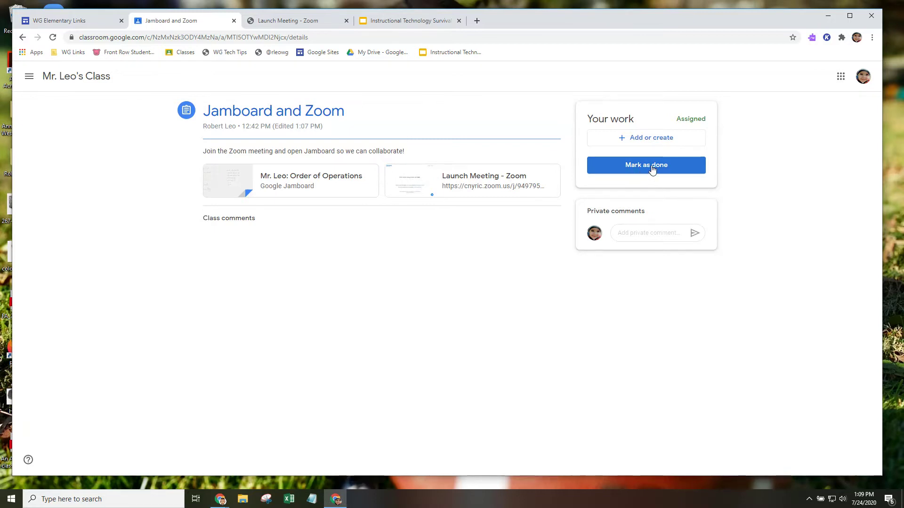
- Launch the class Zoom meeting from the assignment link, then bring the browser back
click(479, 190)
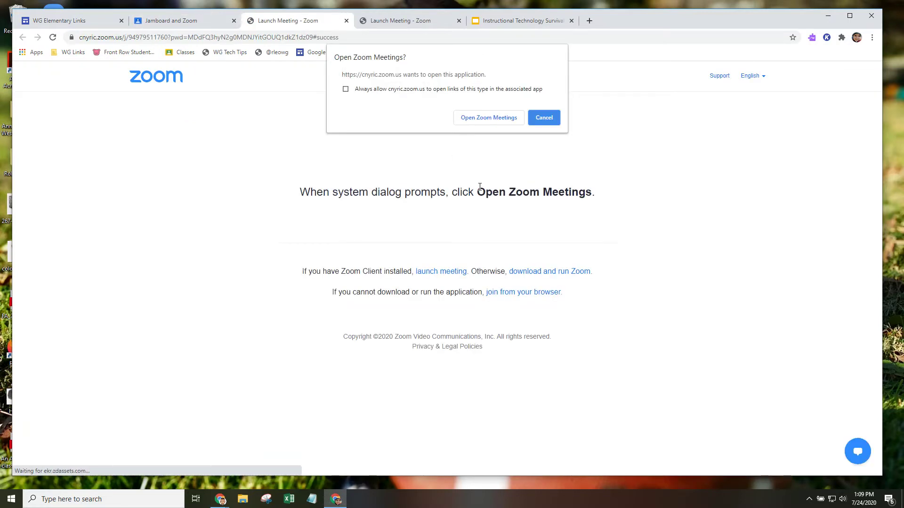
click(480, 119)
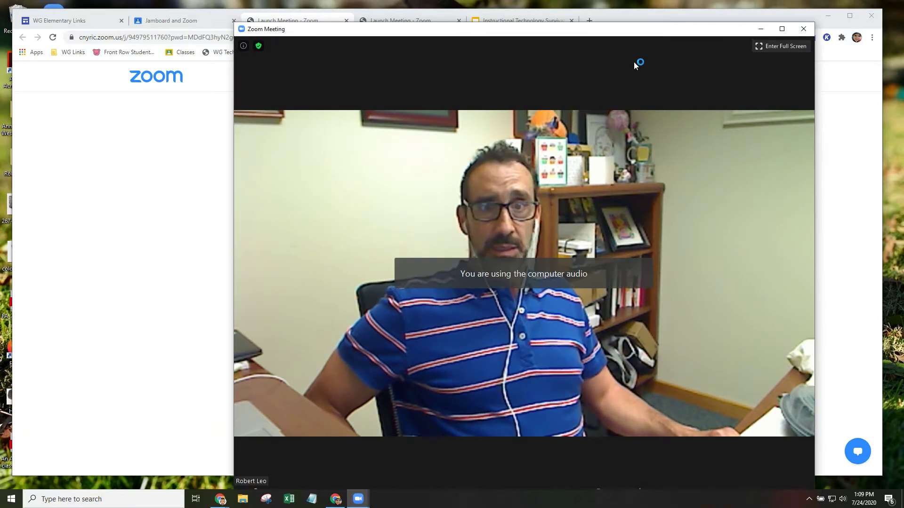
drag(607, 33, 563, 56)
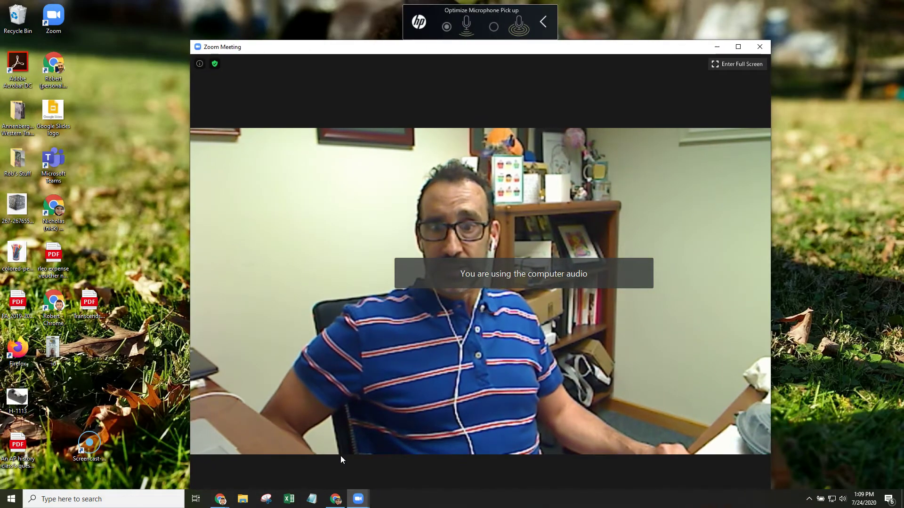
click(335, 500)
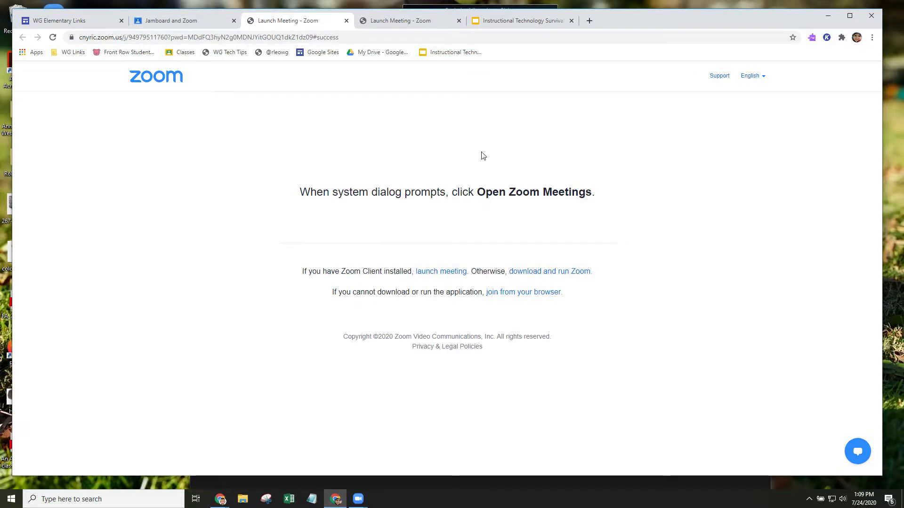
- Snap Chrome to the left half and resize the Zoom meeting window beside it on the right
double_click(769, 27)
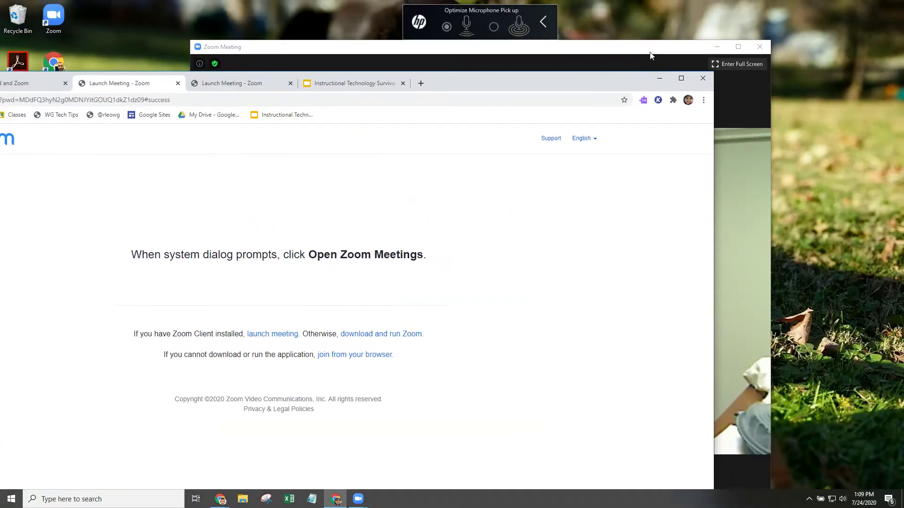
drag(650, 55, 811, 56)
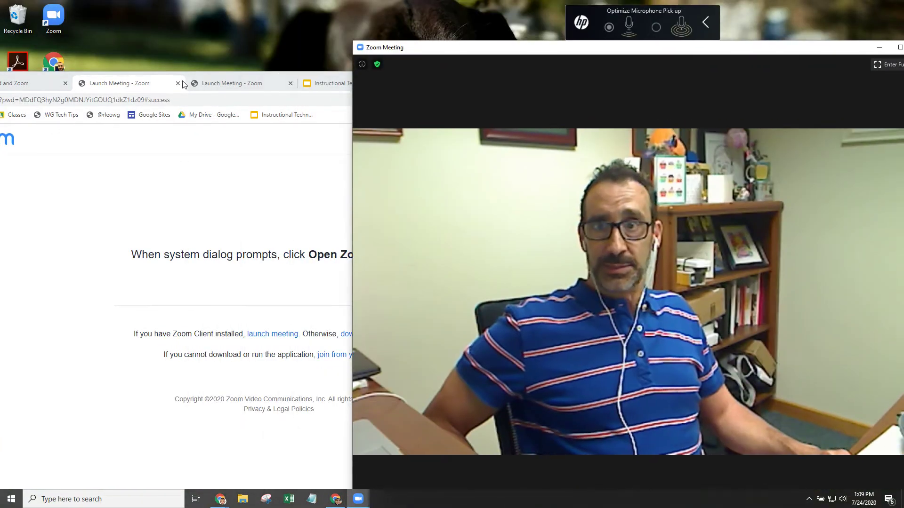
drag(184, 85, 2, 46)
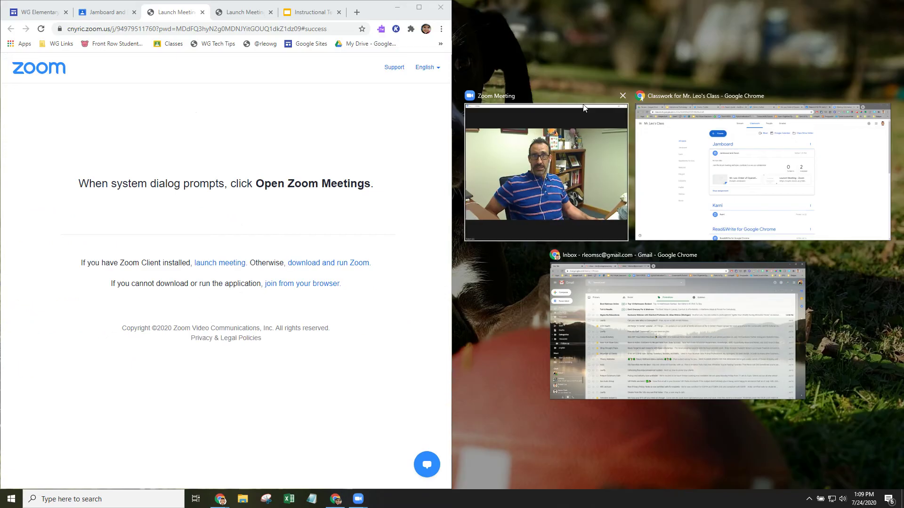
click(626, 187)
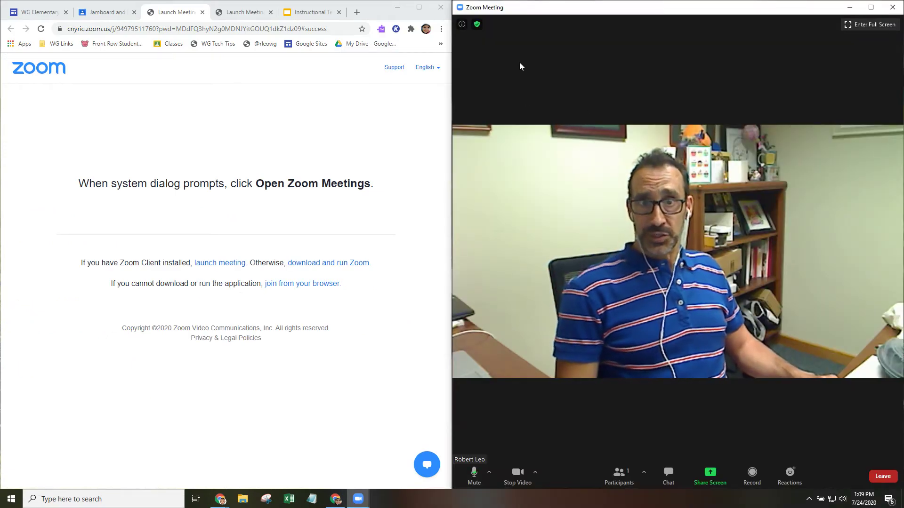
drag(626, 10, 390, 42)
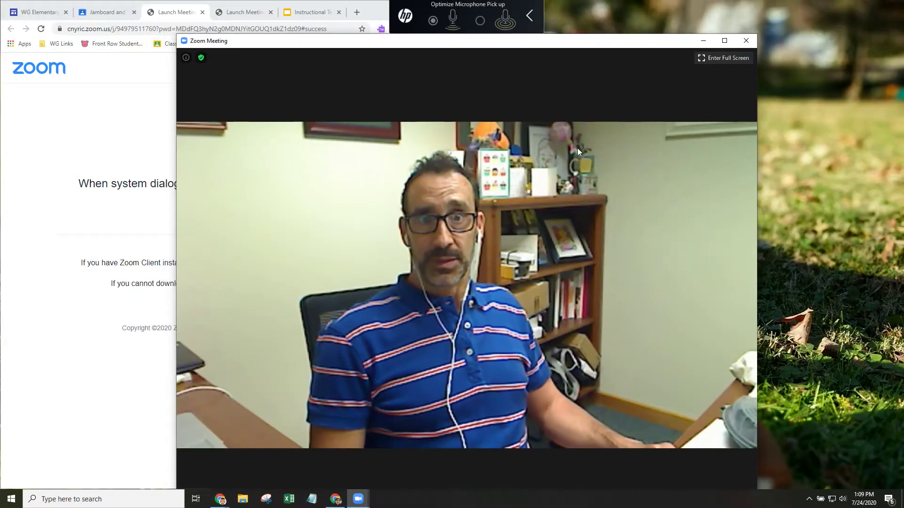
drag(471, 41, 579, 40)
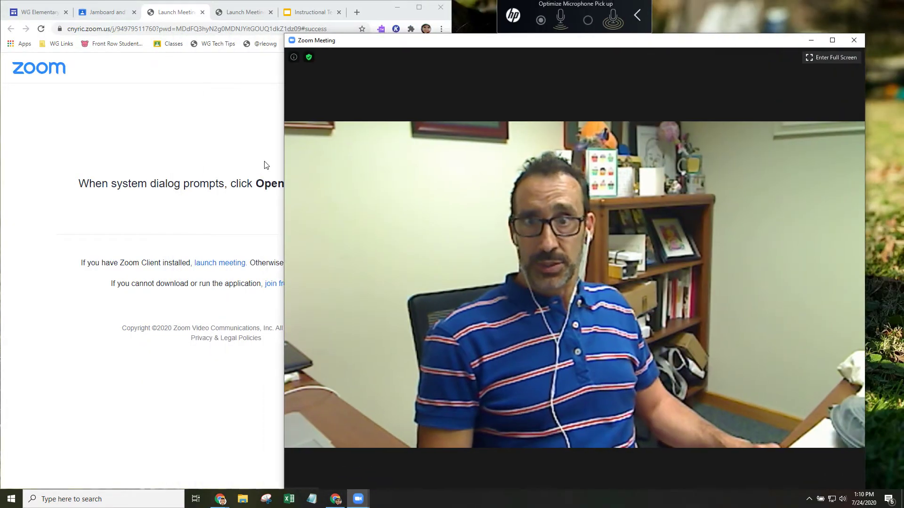
drag(284, 163, 403, 165)
drag(586, 42, 643, 23)
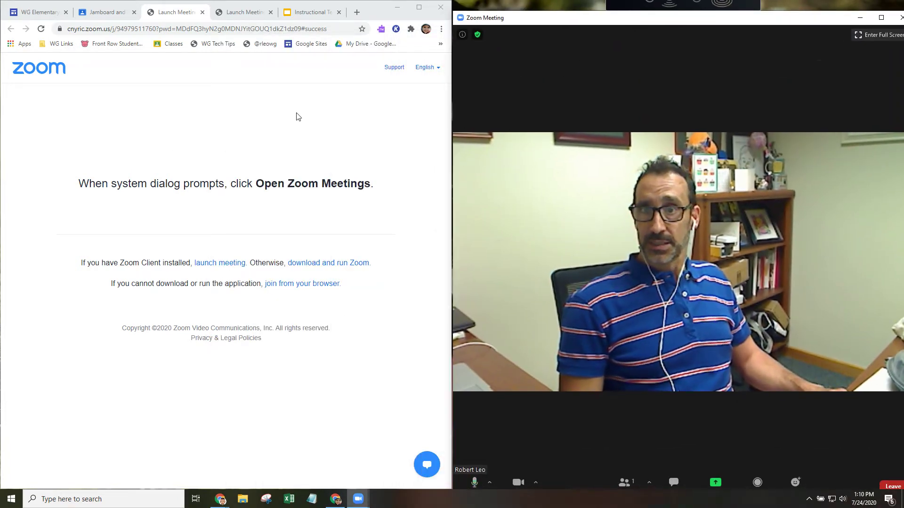
- Open the 'Mr. Leo: Order of Operations' Jamboard attachment and nudge the browser right
click(97, 16)
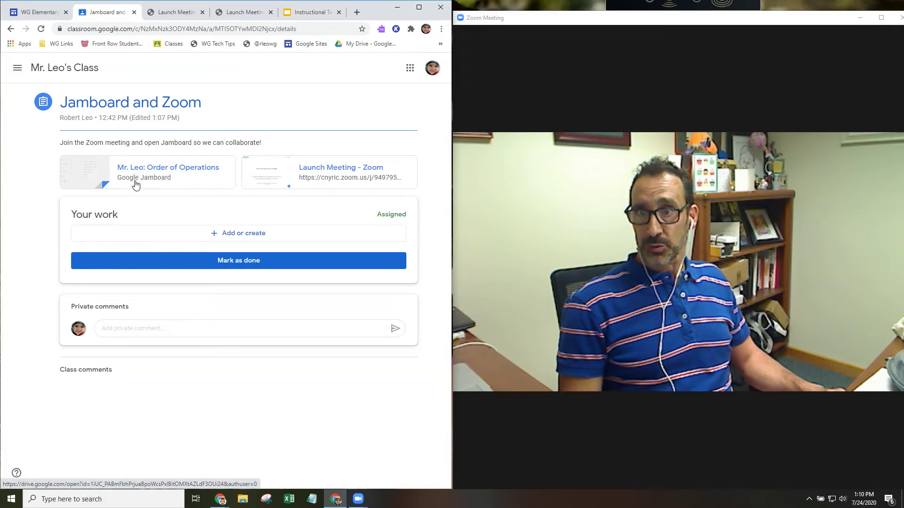
click(145, 179)
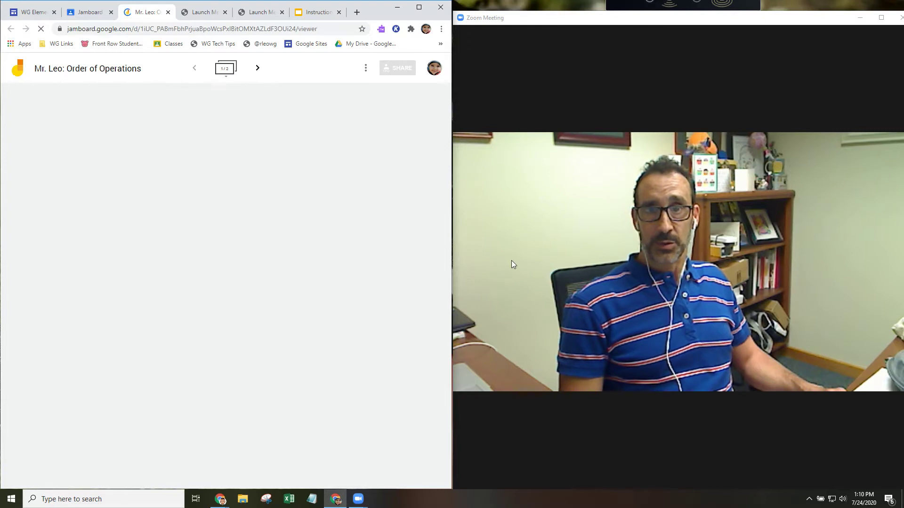
mouse_move(722, 190)
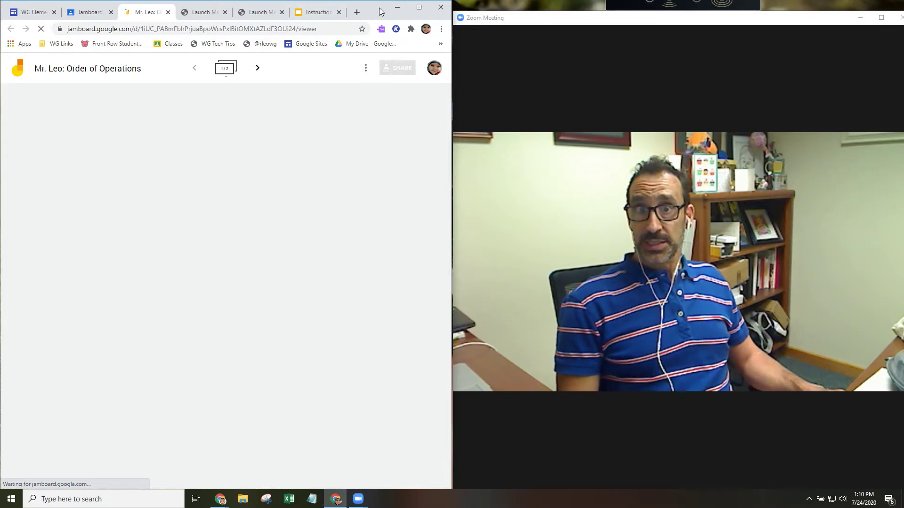
drag(380, 10, 402, 10)
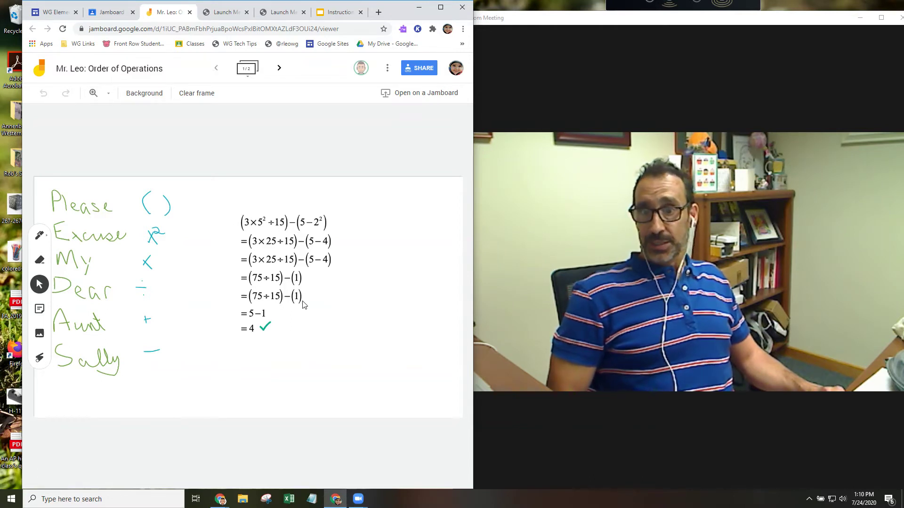
click(221, 498)
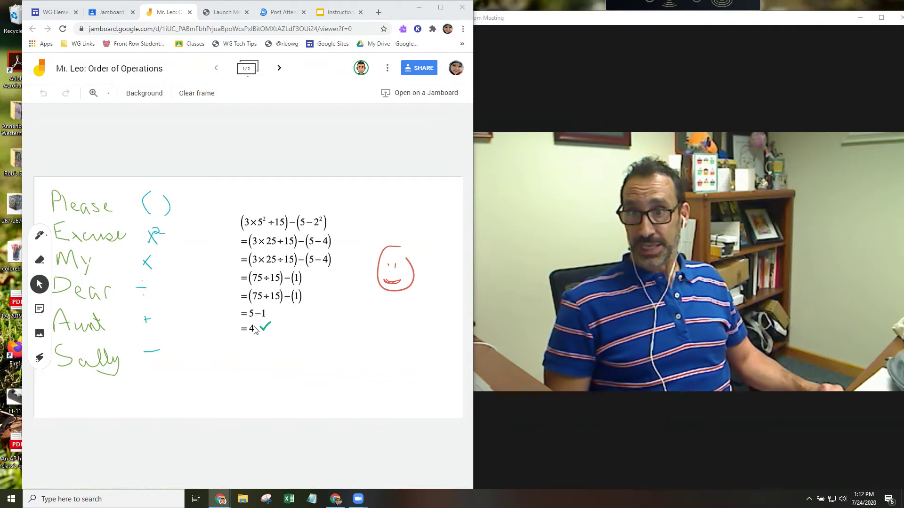
- Move to frame 2, widen the browser, and sweep the laser under 6 ÷ 2(1+2)
click(280, 69)
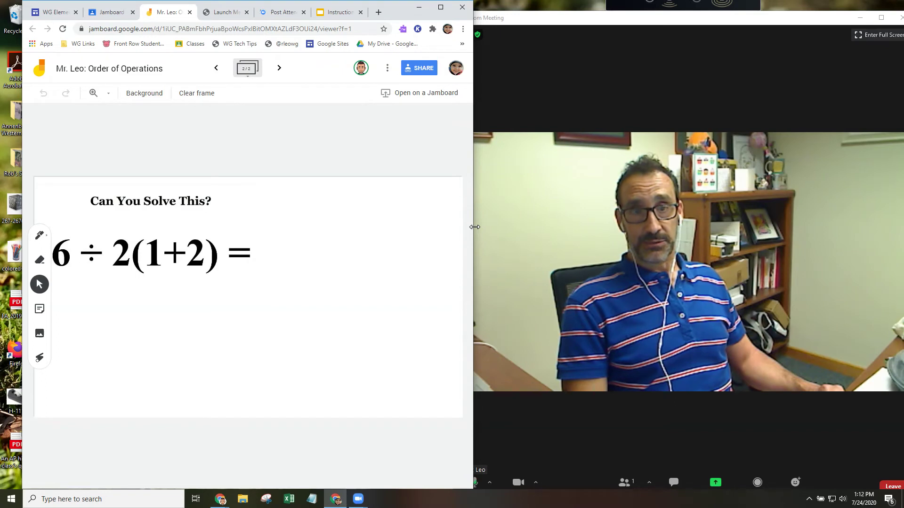
drag(474, 227, 785, 218)
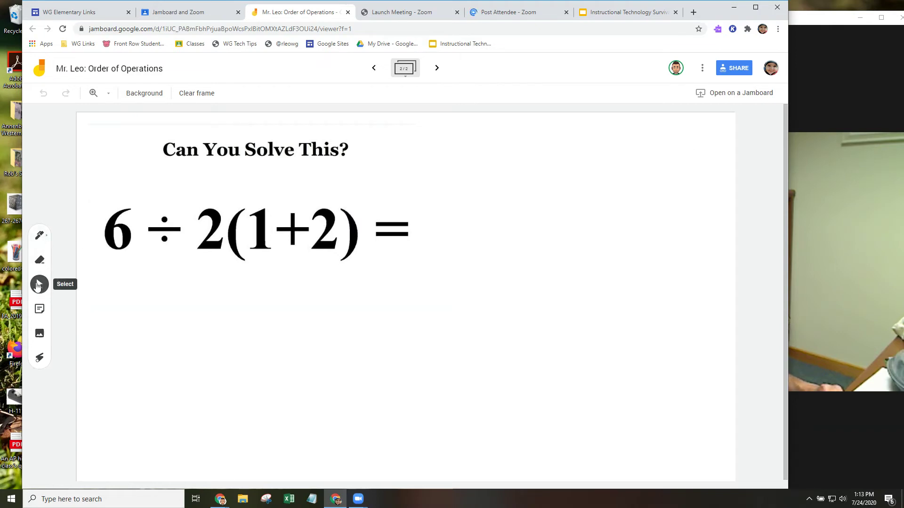
click(36, 358)
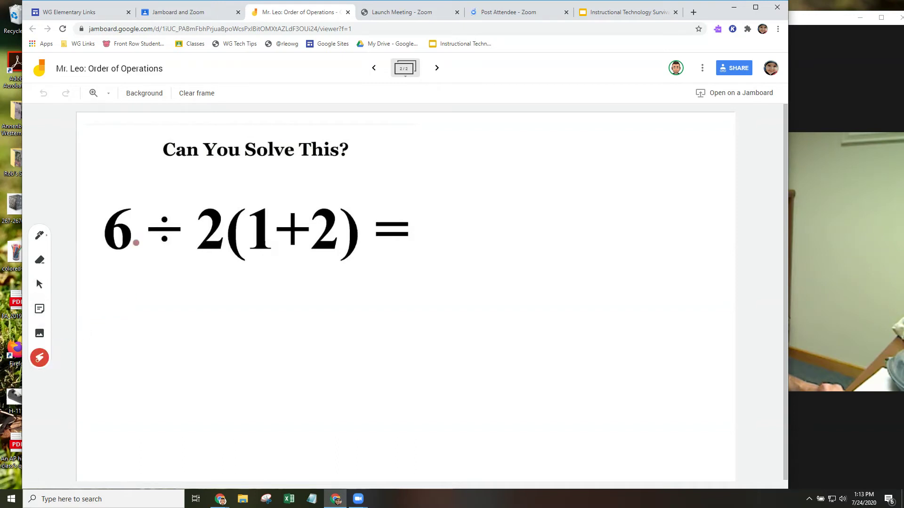
drag(141, 259, 131, 296)
mouse_move(182, 245)
mouse_down()
mouse_move(253, 245)
mouse_move(252, 272)
mouse_move(261, 277)
mouse_move(211, 277)
mouse_up()
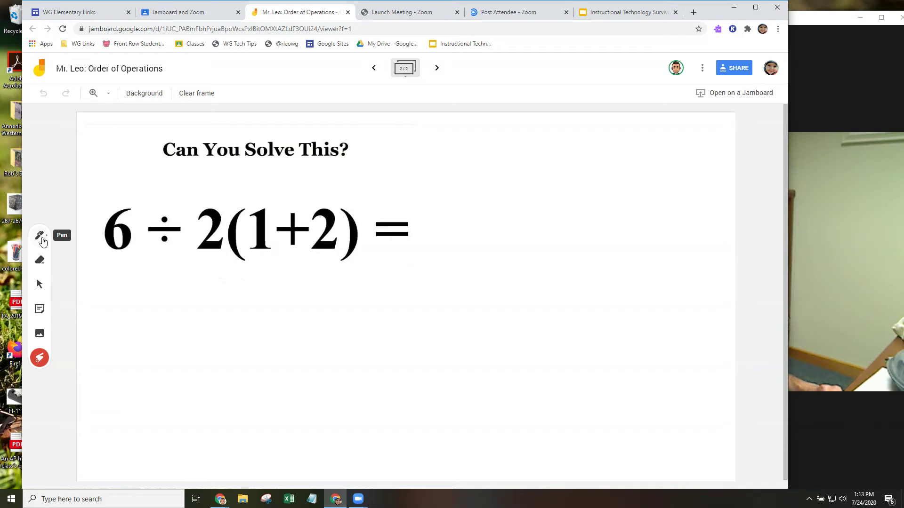
- Set the pen colour to blue and write 3 above the (1+2)
click(41, 238)
click(43, 240)
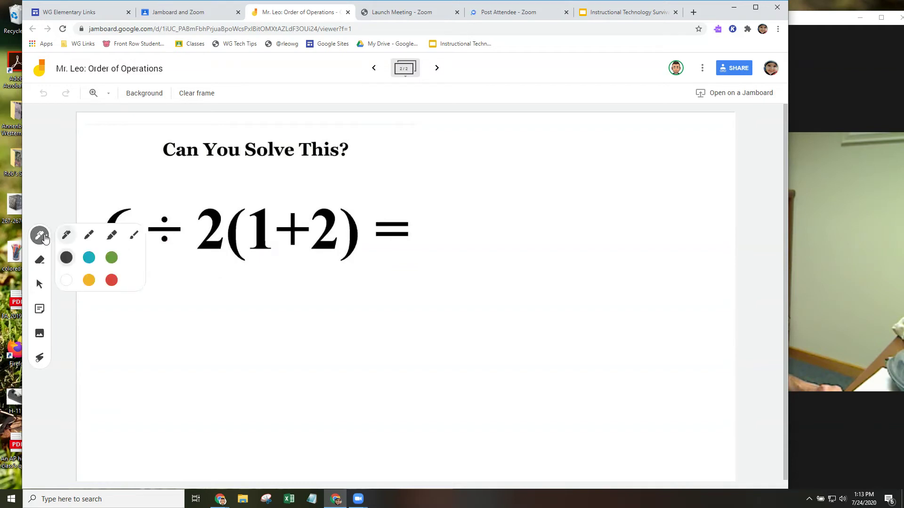
click(92, 263)
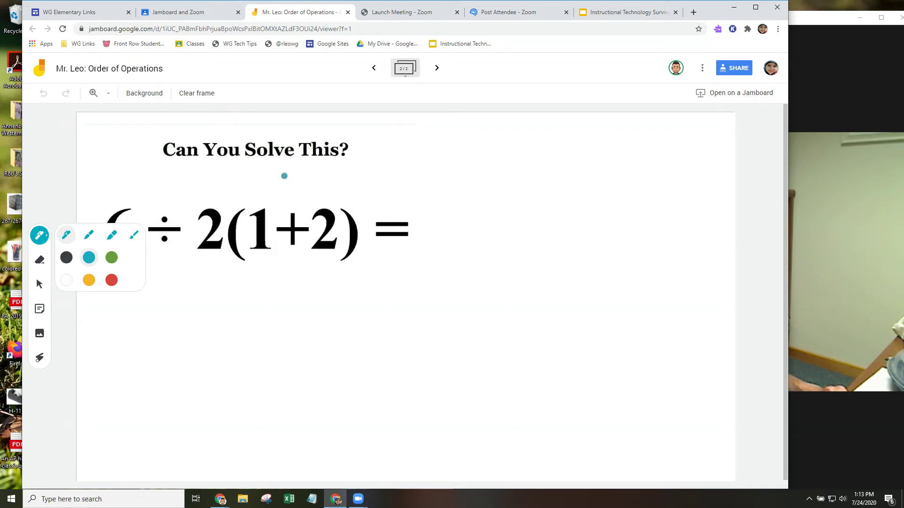
mouse_move(296, 170)
mouse_down()
mouse_move(304, 177)
mouse_move(286, 190)
mouse_move(297, 211)
mouse_up()
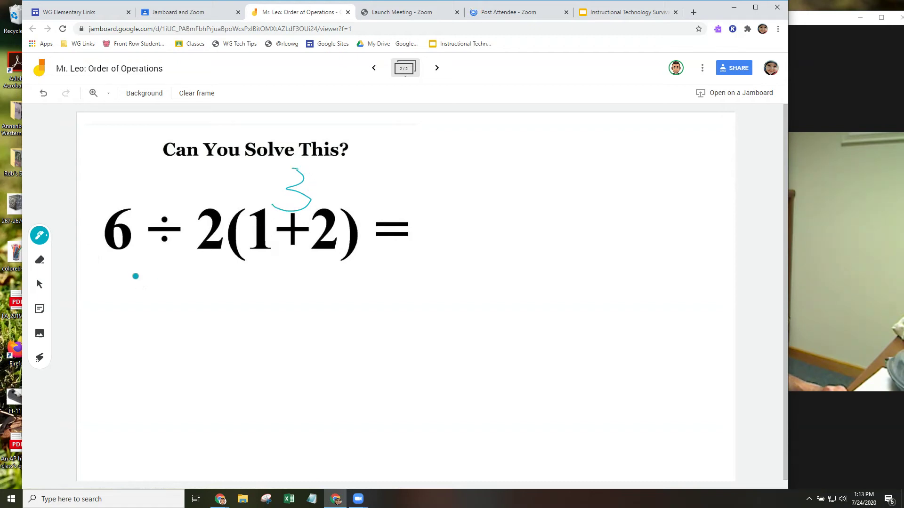
- Handwrite 6 ÷ 2 · 3 beneath the equation, then start the next line with 6 ÷ 2
mouse_move(128, 290)
mouse_down()
mouse_move(129, 325)
mouse_move(151, 328)
mouse_move(136, 317)
mouse_up()
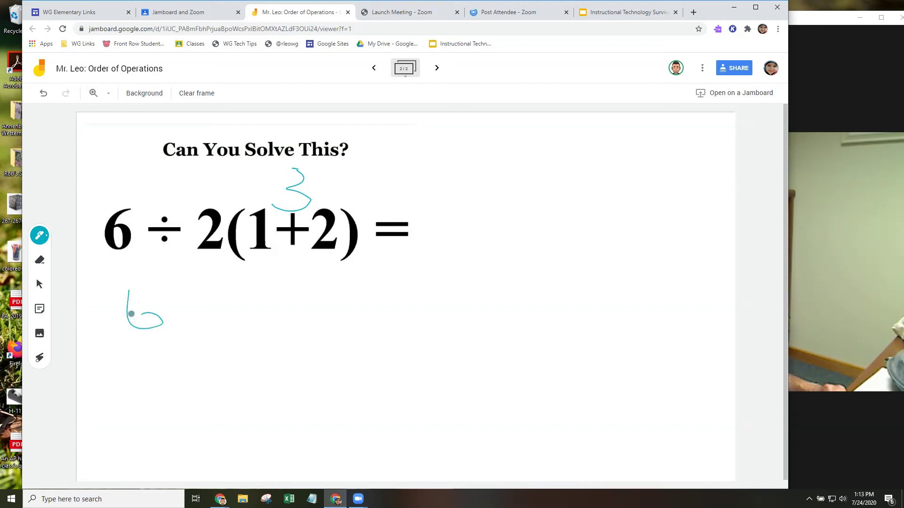
mouse_move(219, 311)
mouse_down()
mouse_move(227, 311)
mouse_move(216, 329)
mouse_up()
click(215, 298)
mouse_move(263, 300)
mouse_down()
mouse_move(269, 323)
mouse_move(283, 324)
mouse_up()
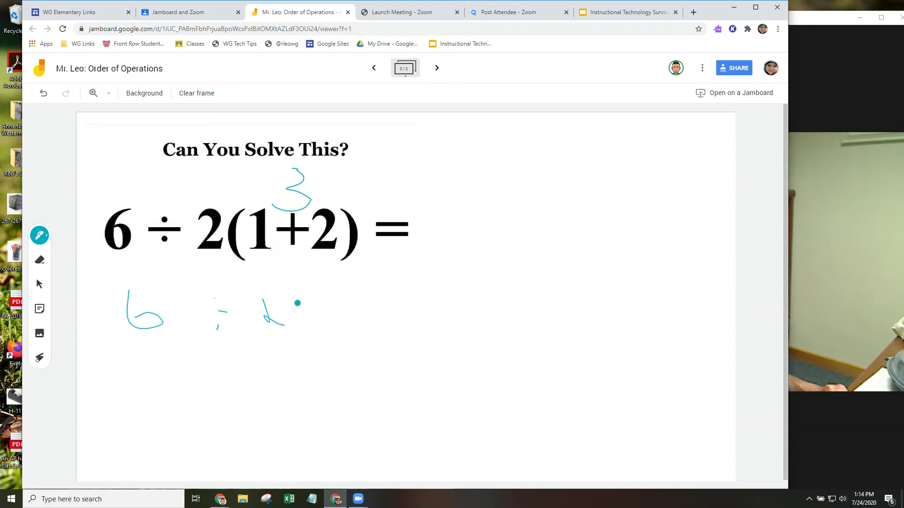
mouse_move(299, 314)
mouse_down()
mouse_move(336, 297)
mouse_move(349, 321)
mouse_move(336, 329)
mouse_up()
mouse_move(134, 360)
mouse_down()
mouse_move(142, 396)
mouse_move(137, 386)
mouse_move(196, 387)
mouse_move(178, 400)
mouse_up()
click(182, 372)
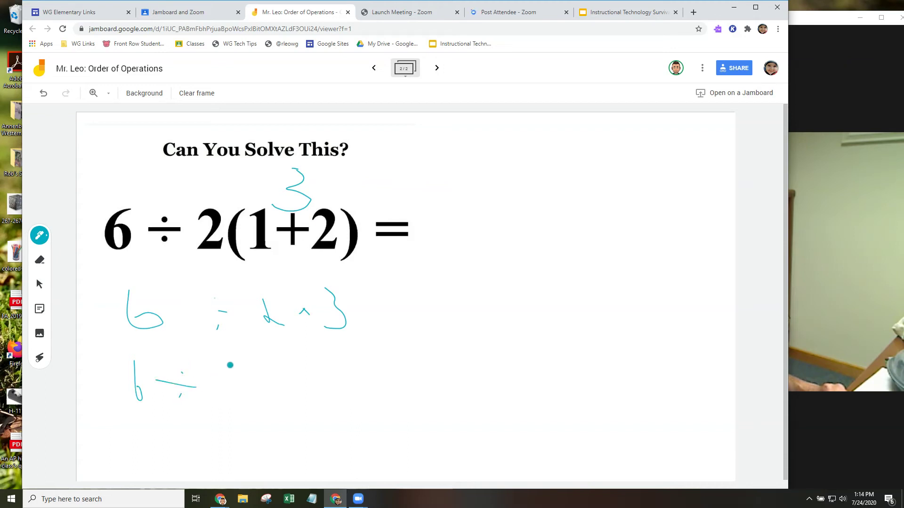
mouse_move(230, 383)
mouse_down()
mouse_move(229, 394)
mouse_move(289, 390)
mouse_move(284, 372)
mouse_up()
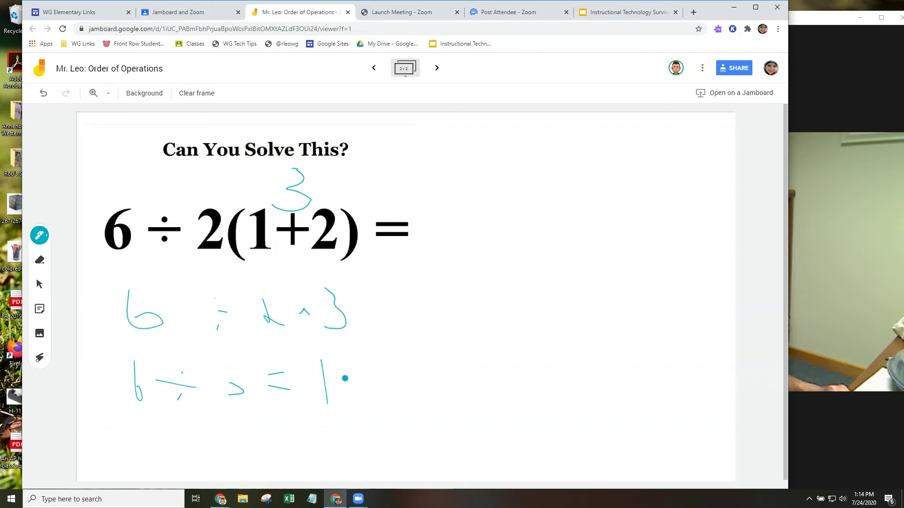
- Add a third frame and change its background from ruled lines to a grid
click(437, 69)
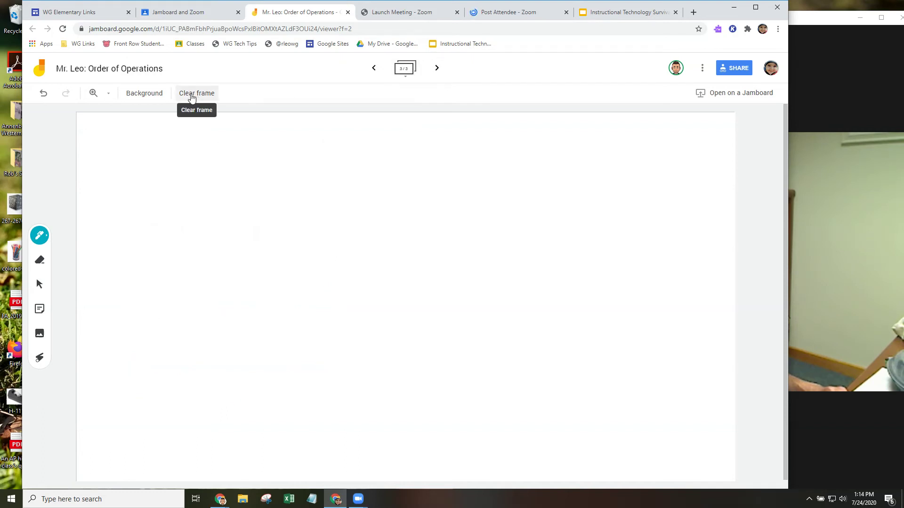
click(146, 97)
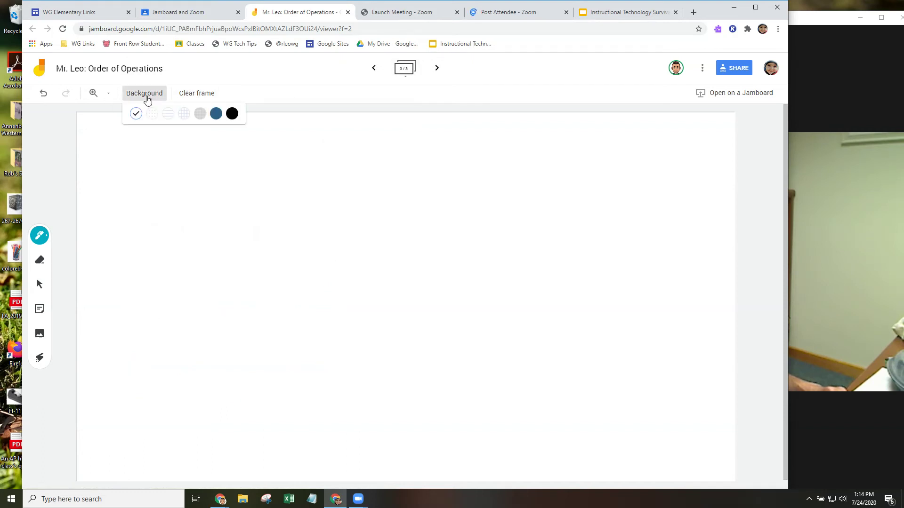
click(169, 114)
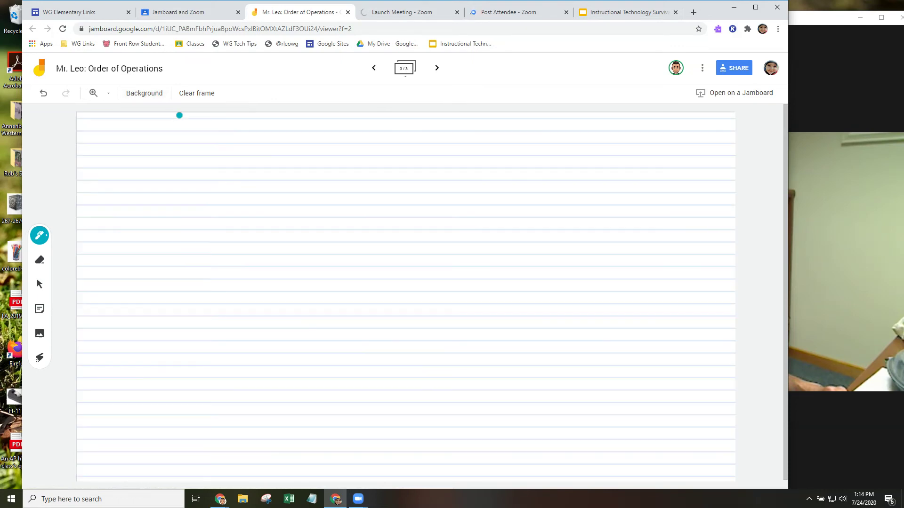
click(156, 95)
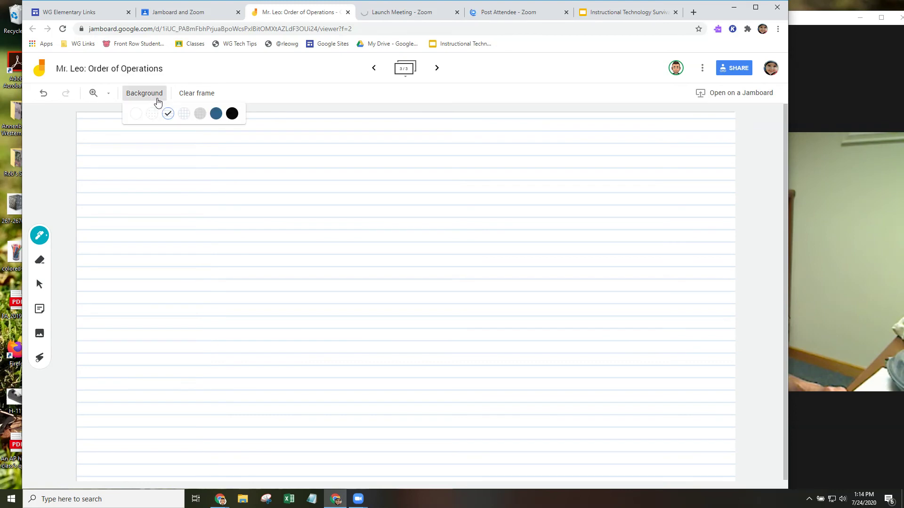
click(187, 115)
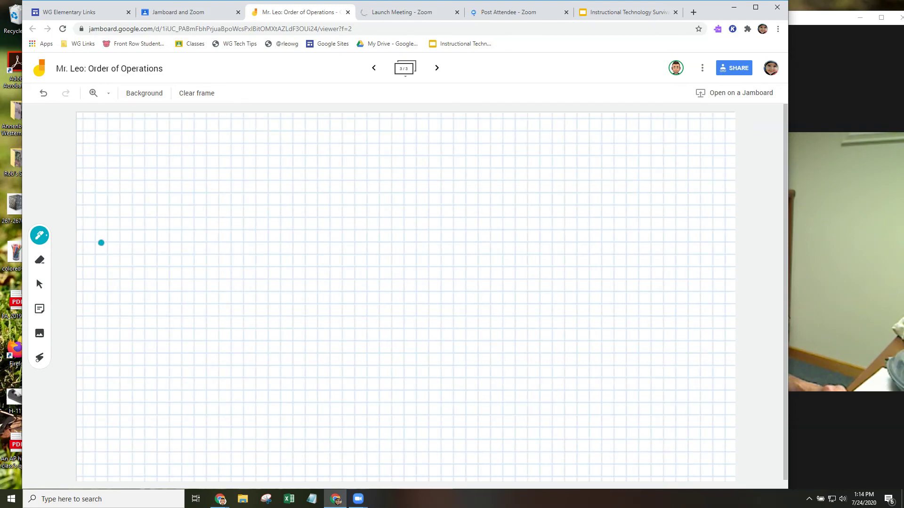
click(42, 237)
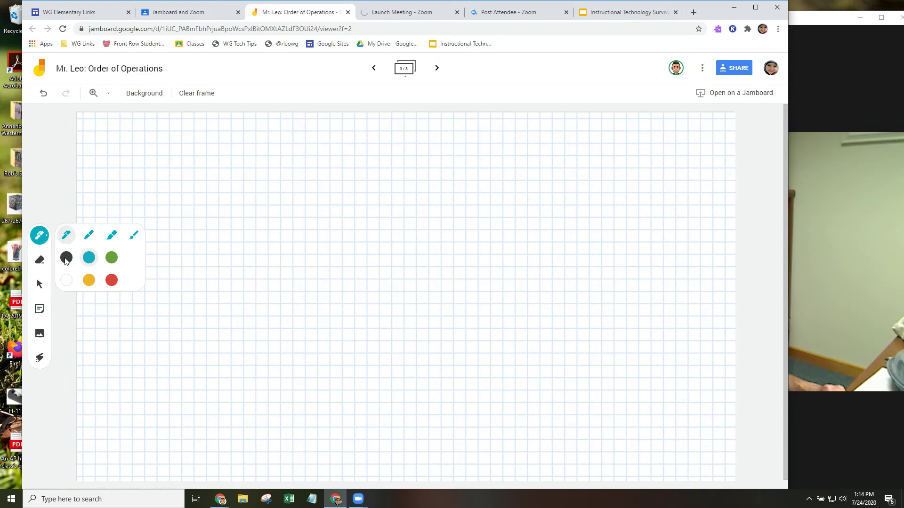
- Pick red and draw vertical and horizontal axis lines crossing near the frame's centre
click(108, 282)
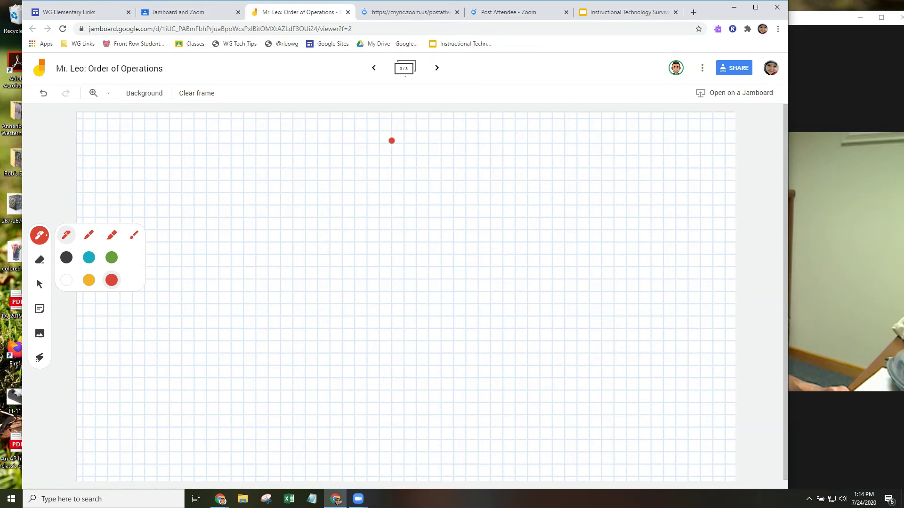
mouse_move(394, 136)
mouse_down()
mouse_move(389, 269)
mouse_move(552, 224)
mouse_move(391, 268)
mouse_move(393, 440)
mouse_up()
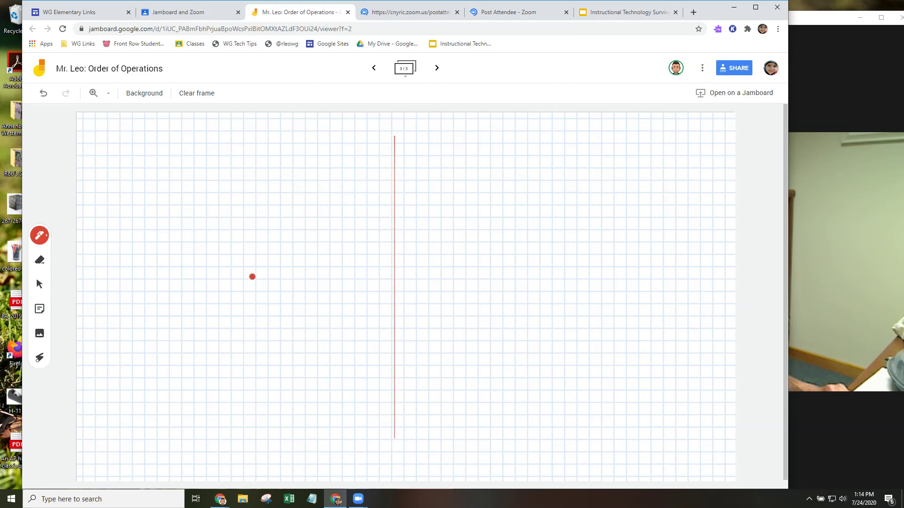
mouse_move(252, 277)
mouse_down()
mouse_move(333, 286)
mouse_move(578, 277)
mouse_up()
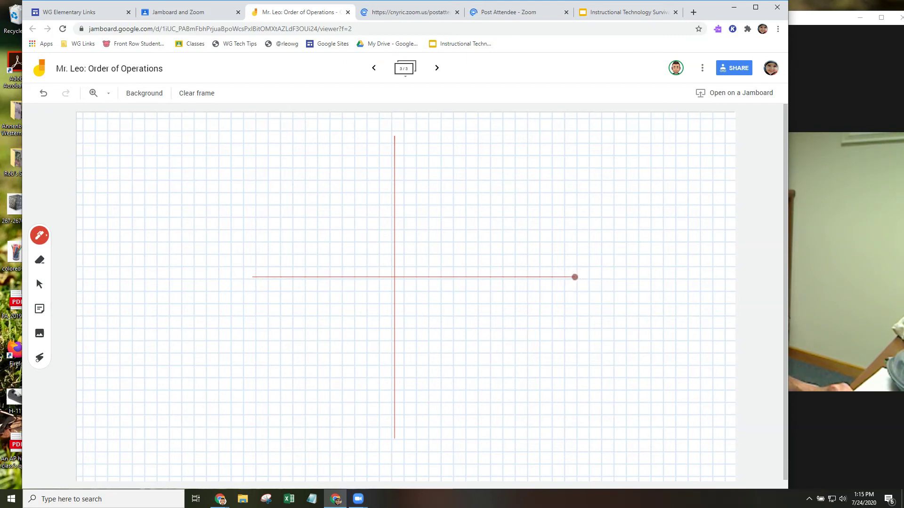
drag(574, 278, 573, 277)
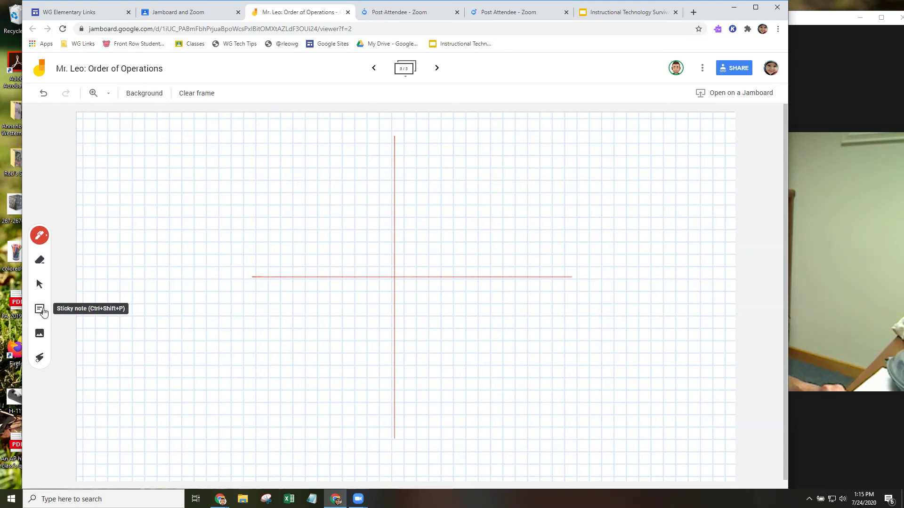
- Add a blue sticky note reading 'sticky note' and drag it to the top-left
click(41, 310)
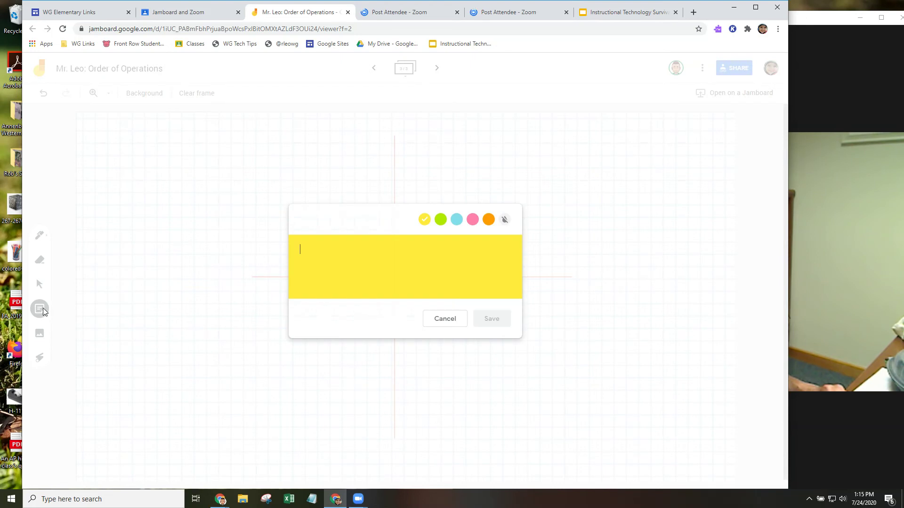
text(st)
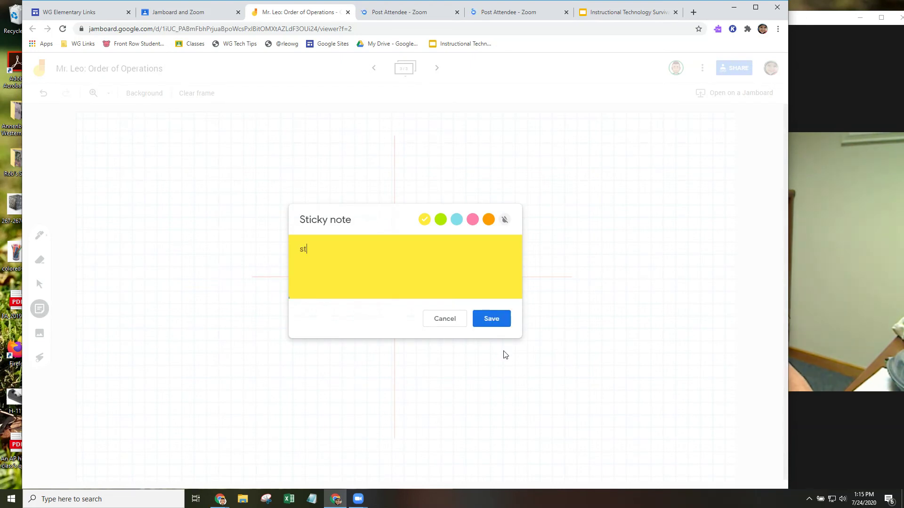
text(ick n)
text(y)
text( note)
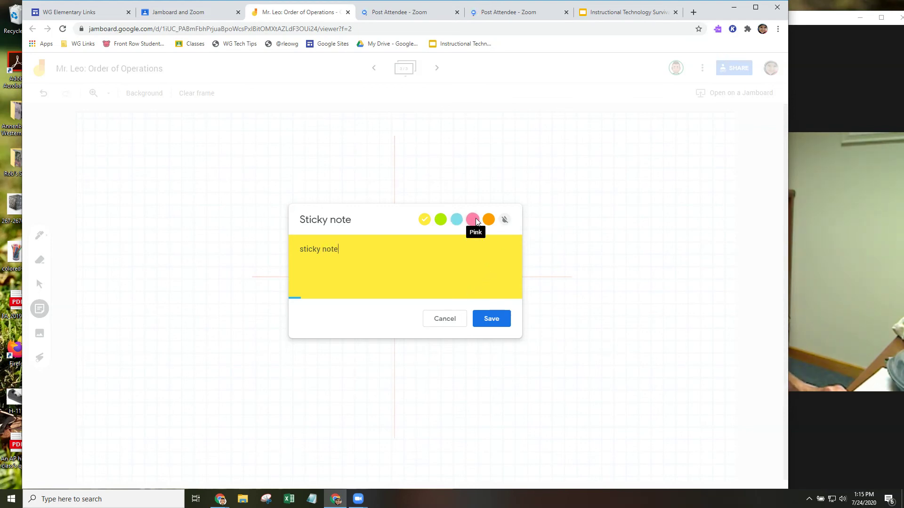
click(456, 219)
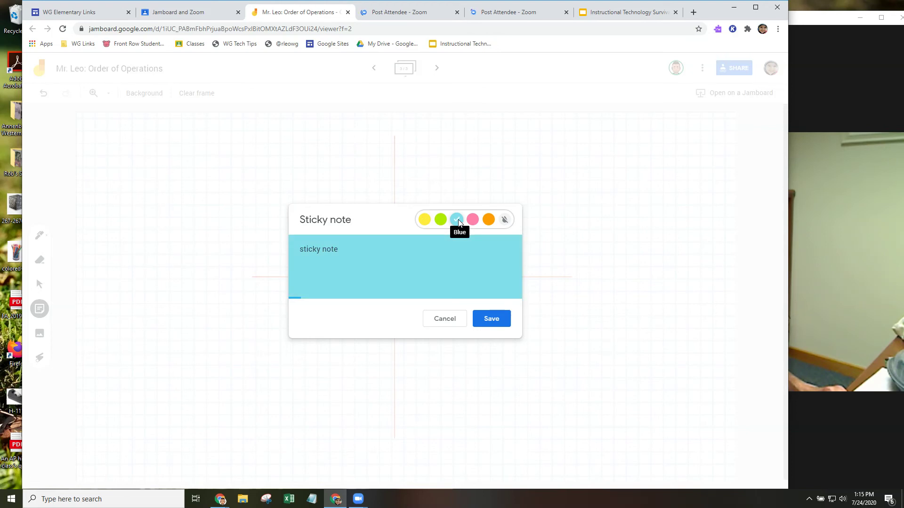
click(491, 316)
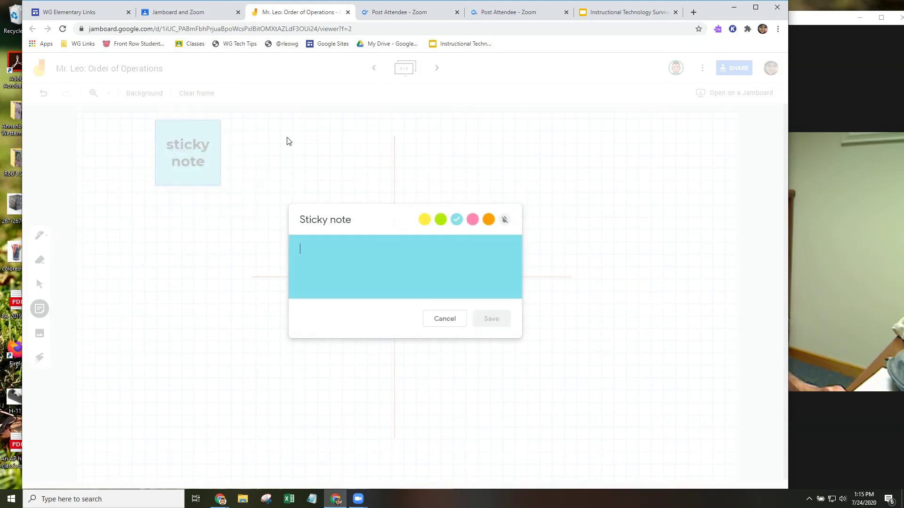
click(196, 145)
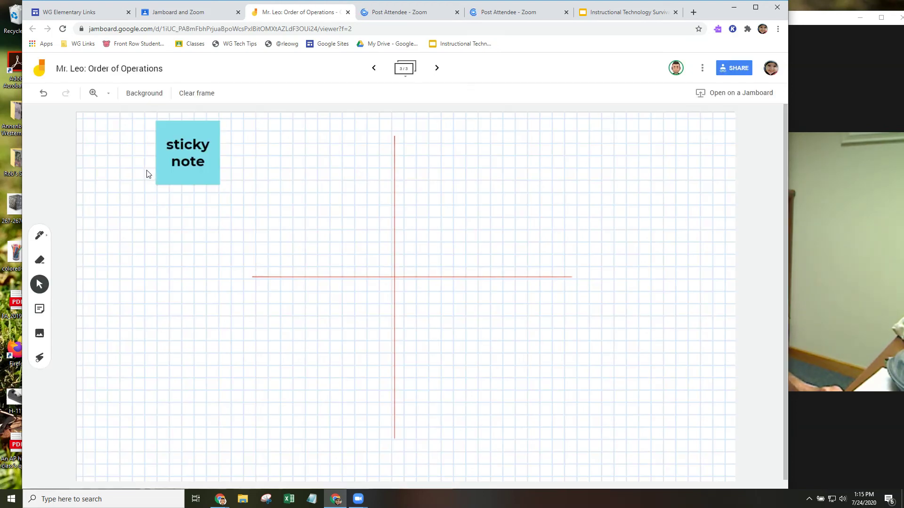
drag(179, 165, 132, 183)
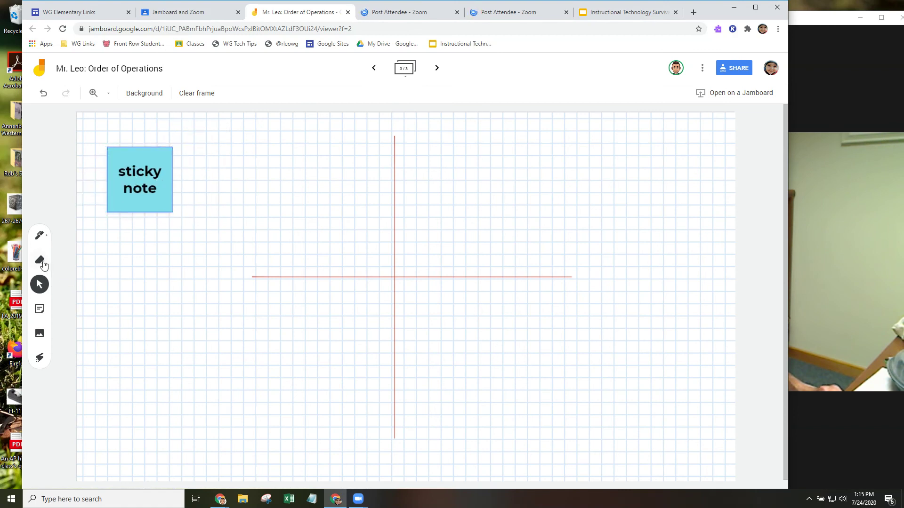
- Use the Eraser to wipe out the left part of the red horizontal axis
click(42, 263)
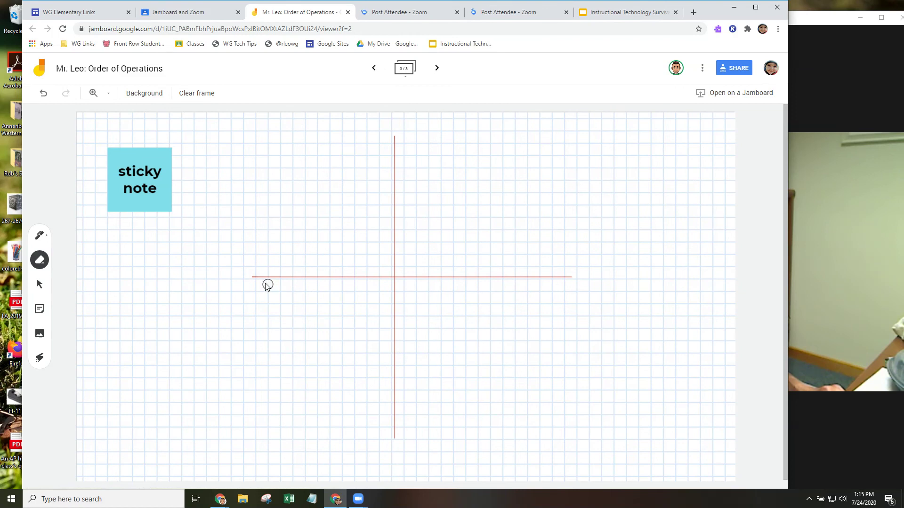
mouse_move(251, 279)
mouse_down()
mouse_move(405, 286)
mouse_move(291, 287)
mouse_move(295, 278)
mouse_move(321, 279)
mouse_up()
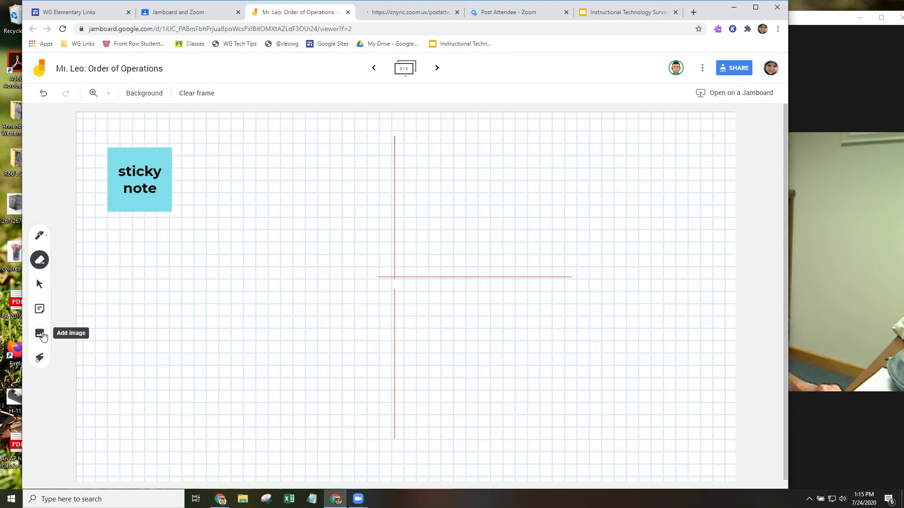
- Insert the (17−6÷2)+4×3 worked-example image found by searching 'math equation order of operations'
click(40, 334)
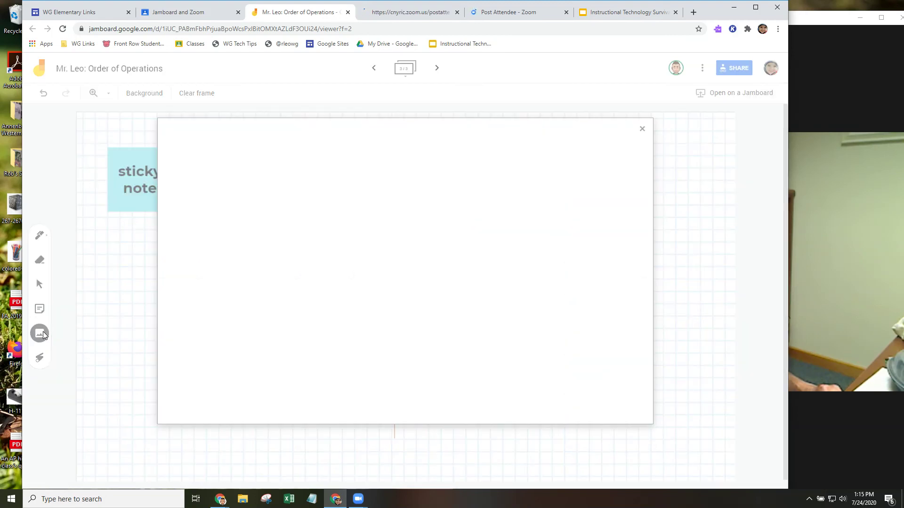
click(266, 160)
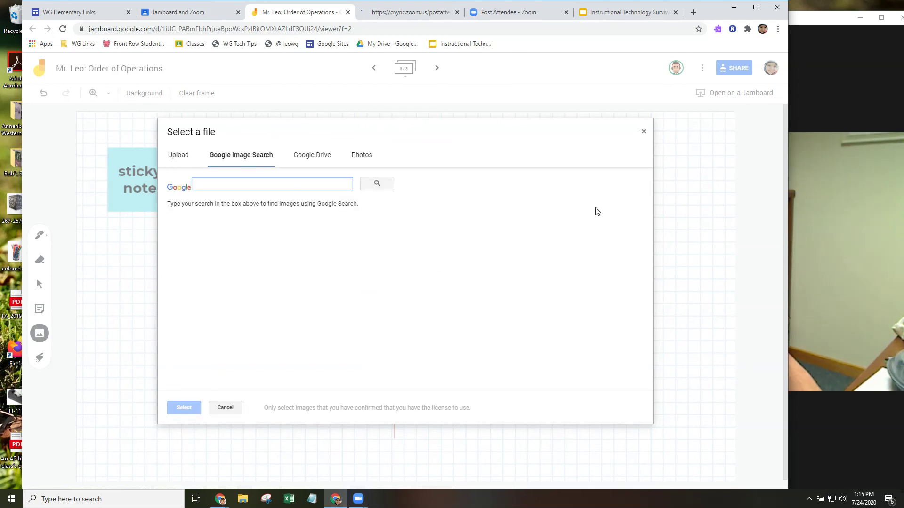
text(math equation order of operations)
key(Return)
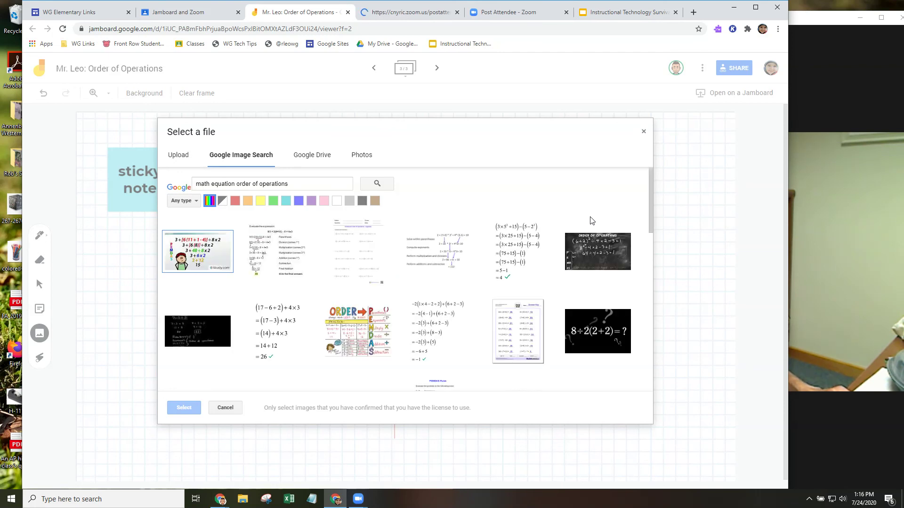
click(266, 346)
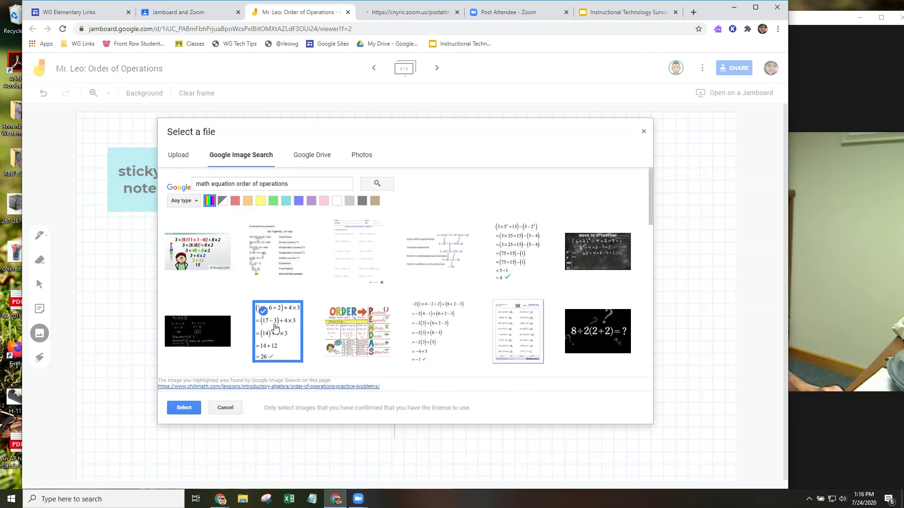
click(184, 407)
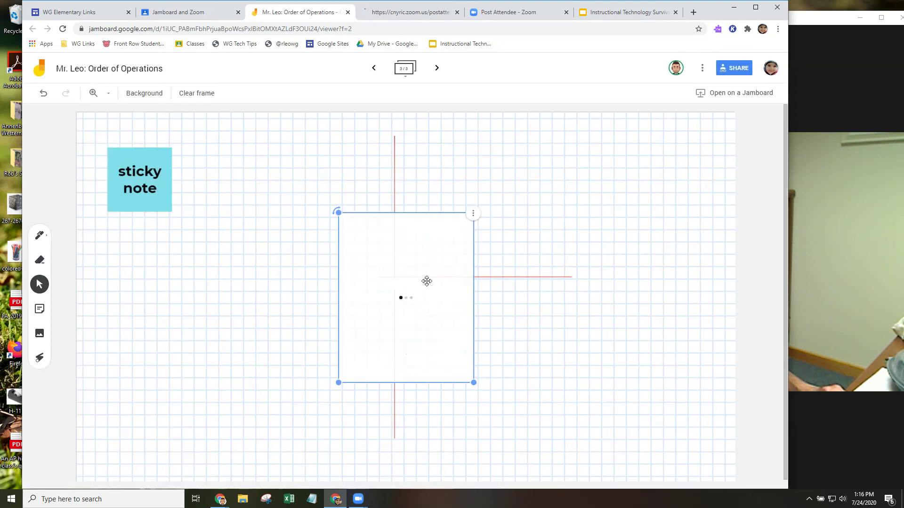
- Move the equation image to the frame's right side, shrink it slightly, and open its options
drag(427, 281, 656, 200)
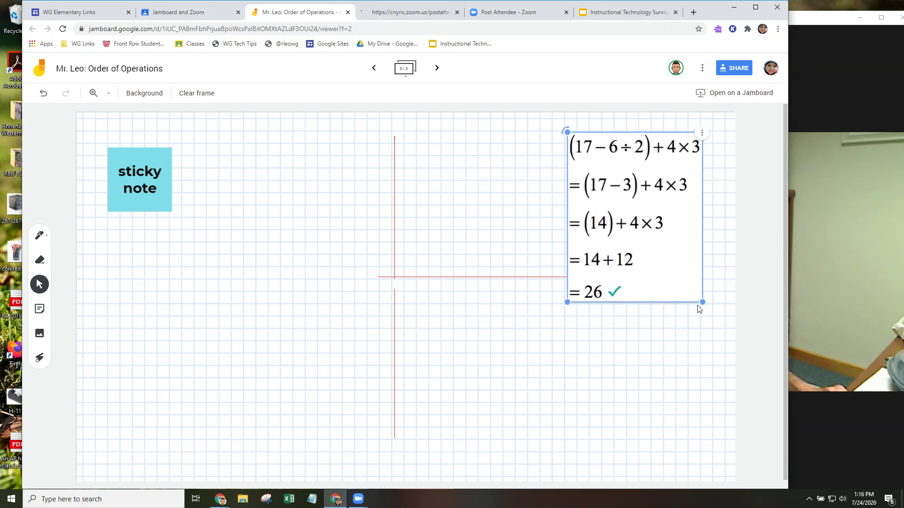
drag(701, 303, 661, 250)
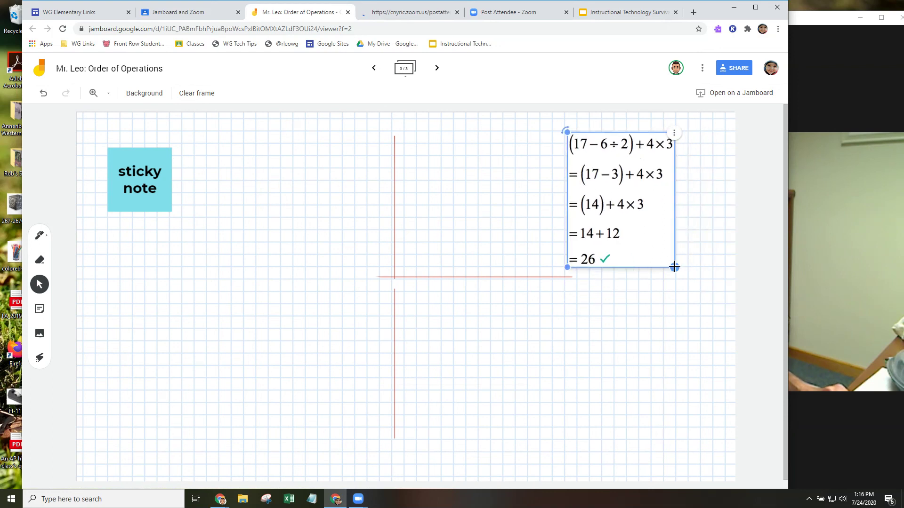
click(673, 133)
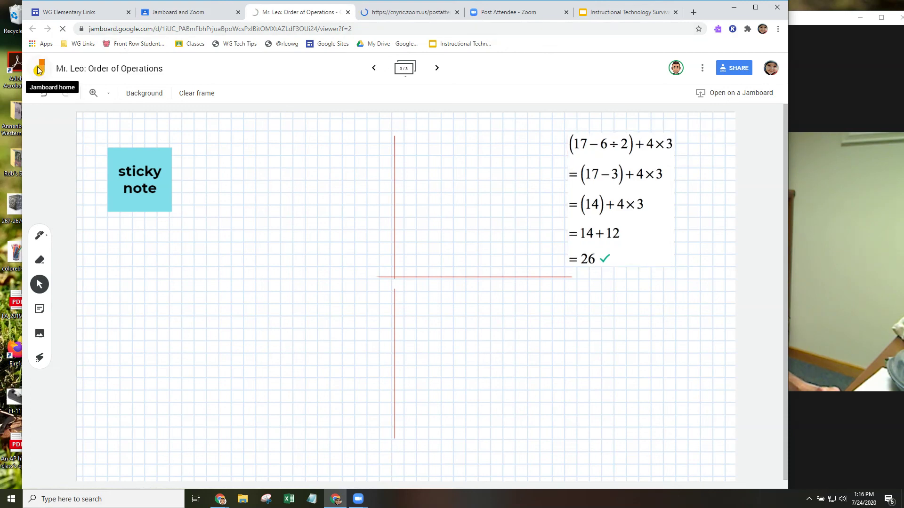
- Go back to the Jamboard home list and bring up the Order of Operations jam's More actions menu
click(39, 70)
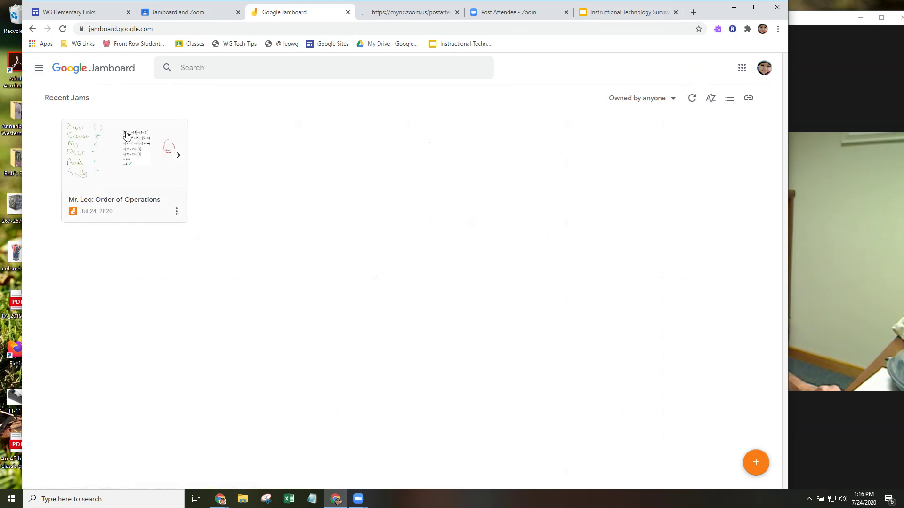
click(177, 214)
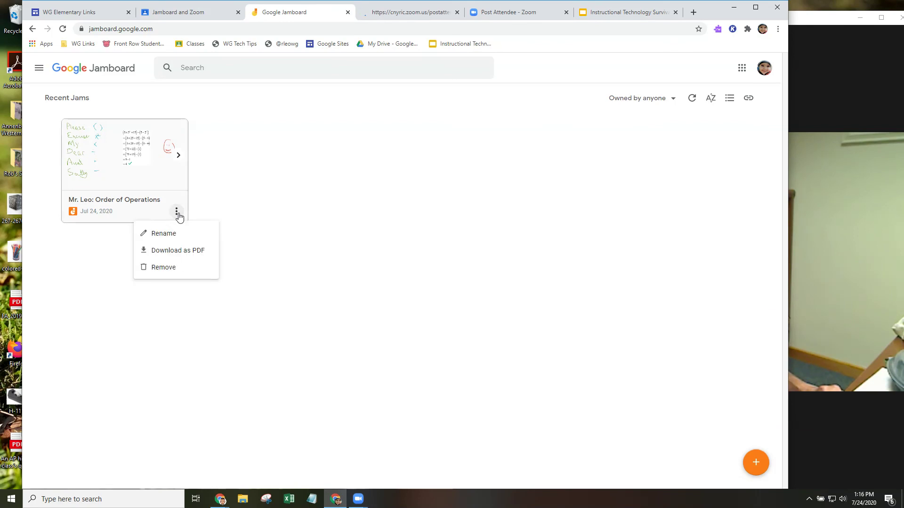